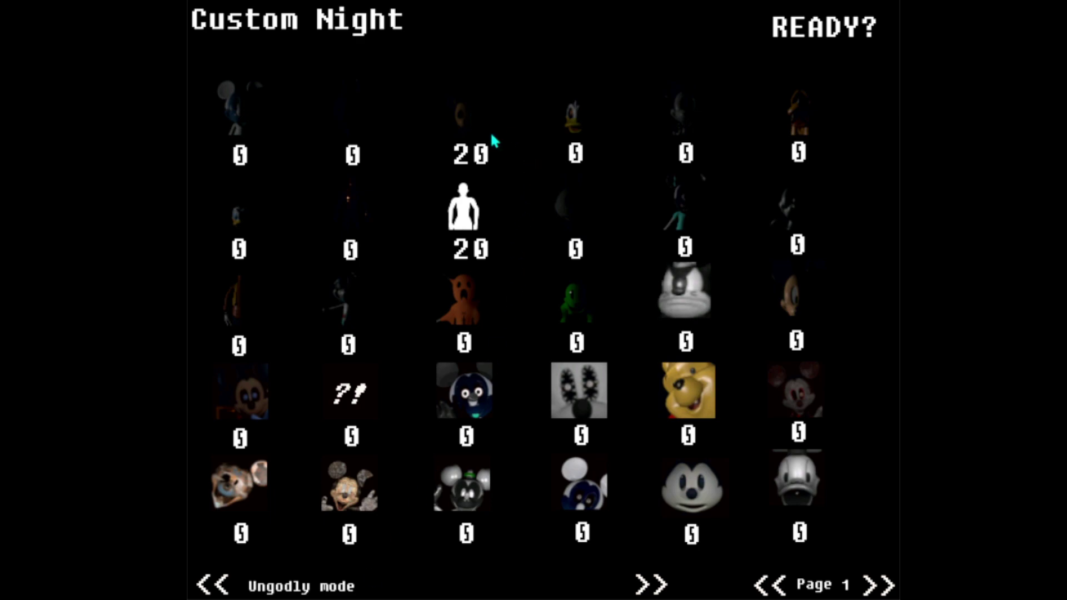
Step: Browse the Custom Night roster through pages 2 and 5, then return to page 4
click(867, 587)
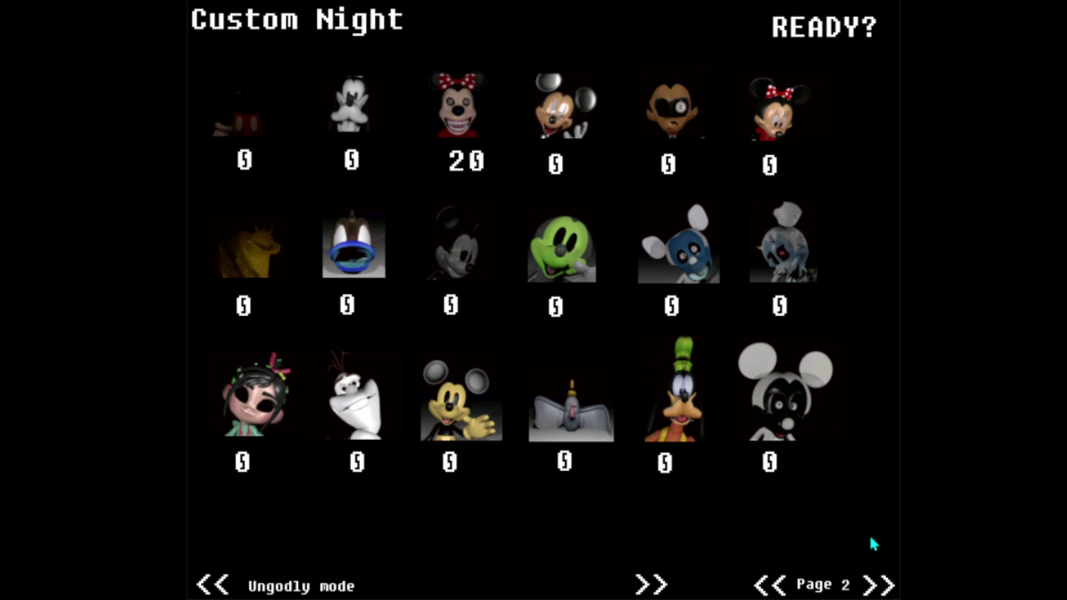
click(877, 587)
click(877, 587)
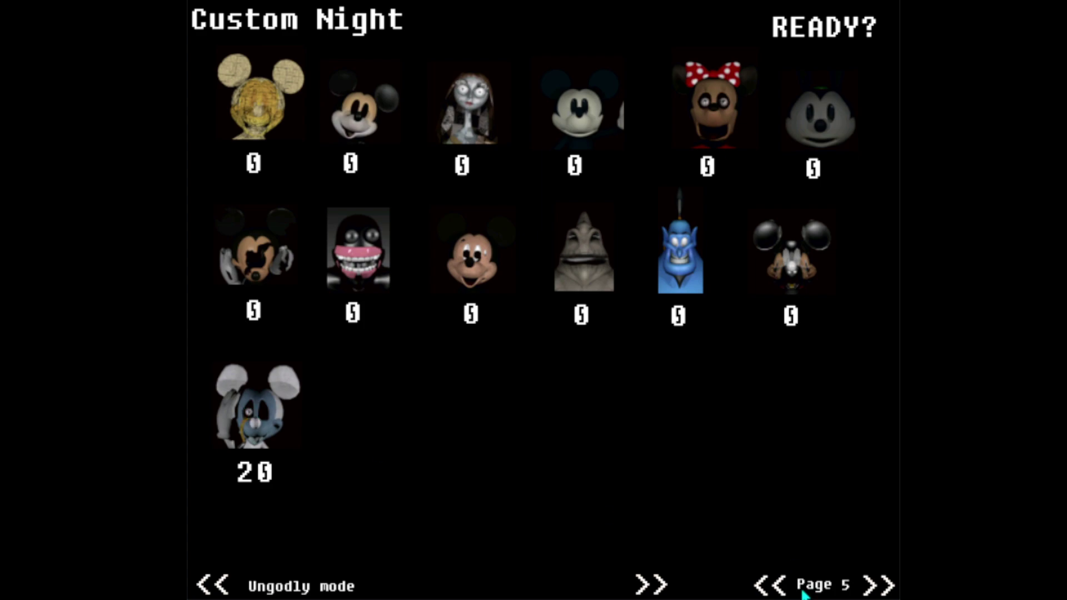
click(776, 585)
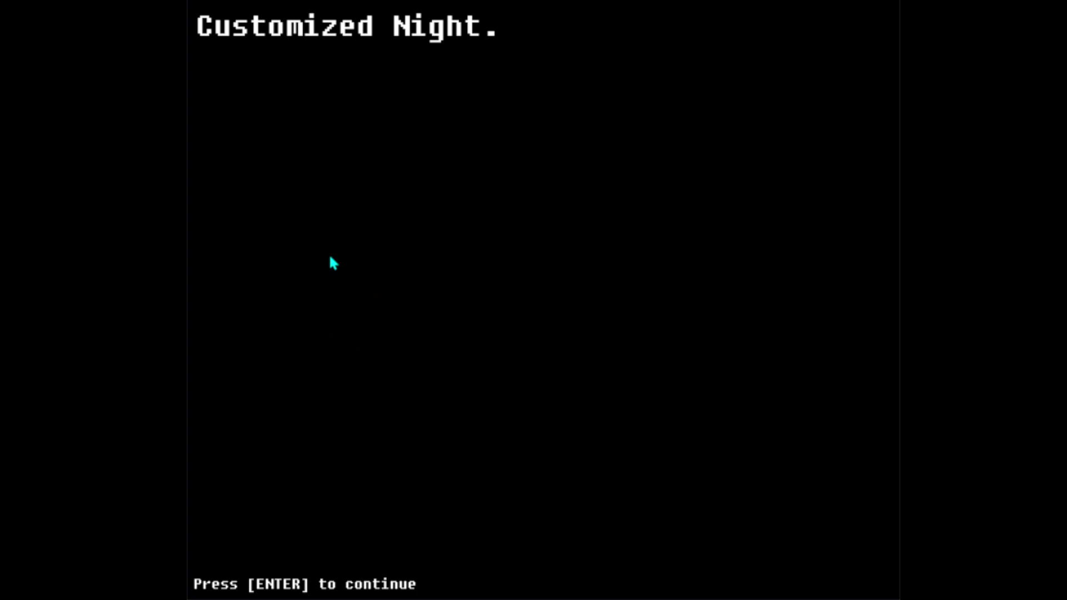
Step: Continue past the Customized Night screen to start Night C
key(Return)
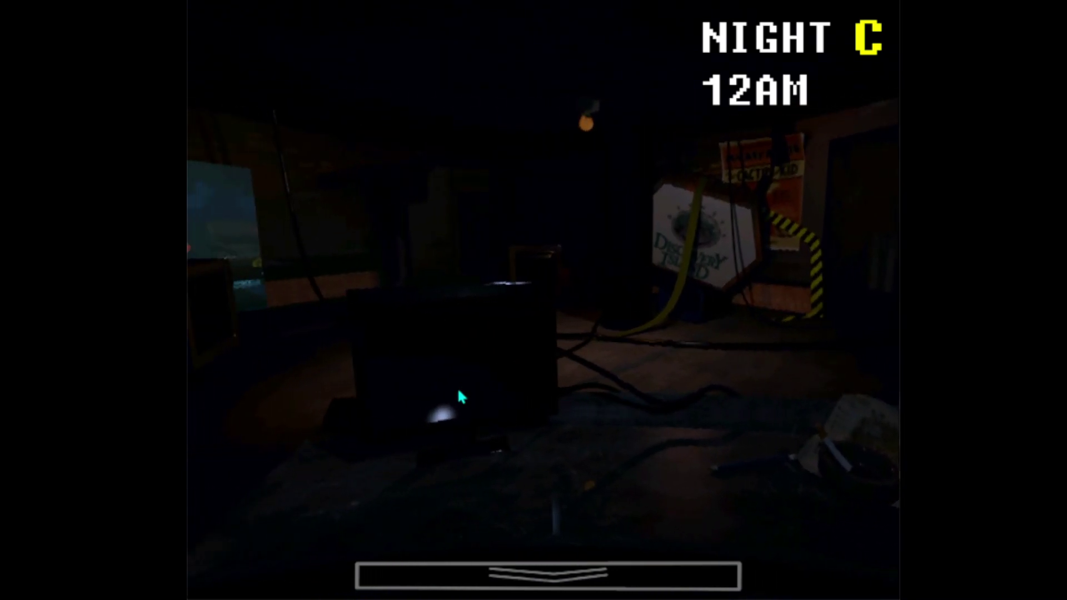
Step: Hide under the desk to drive off the approaching animatronic
key(space)
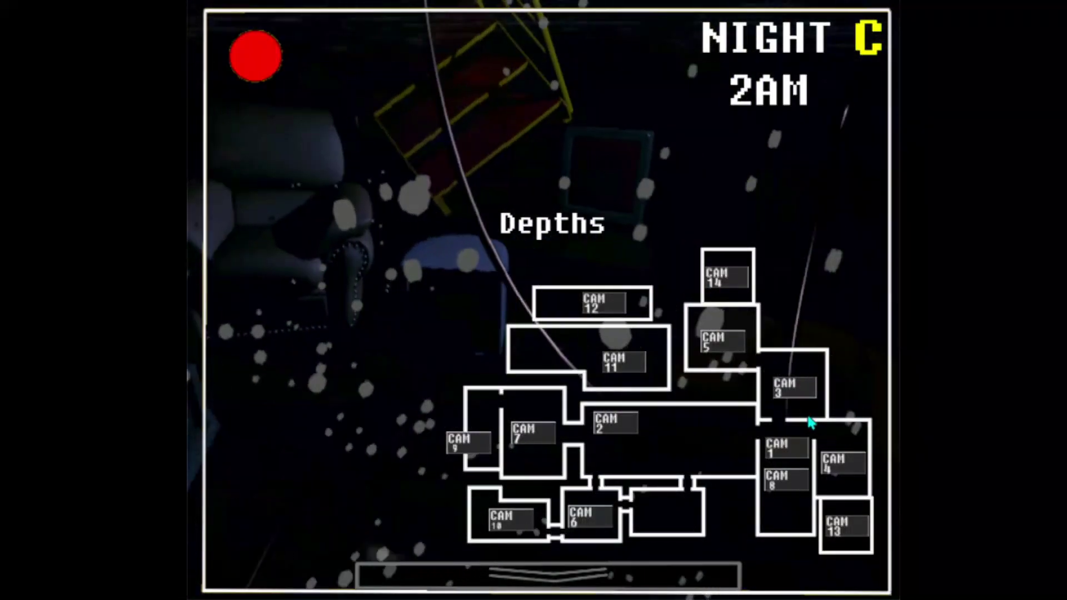
click(784, 445)
click(621, 488)
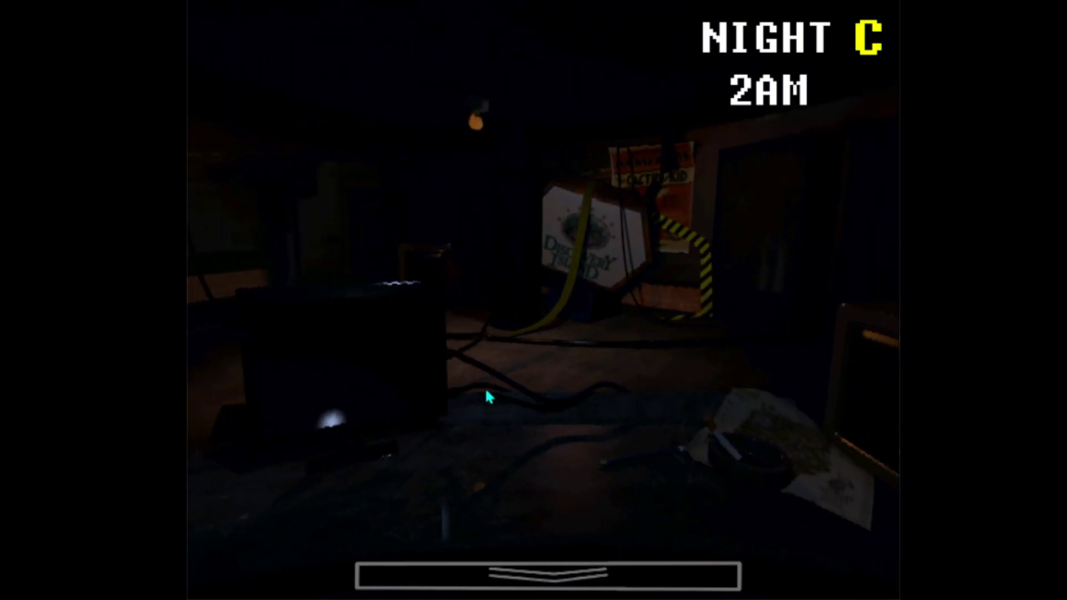
click(548, 575)
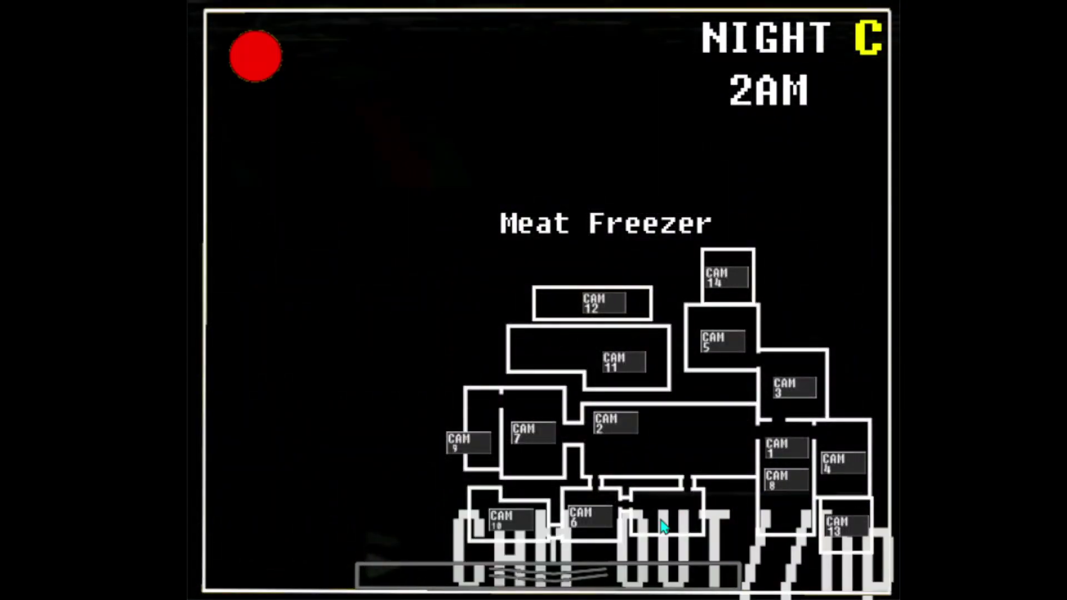
click(591, 521)
click(529, 433)
click(467, 441)
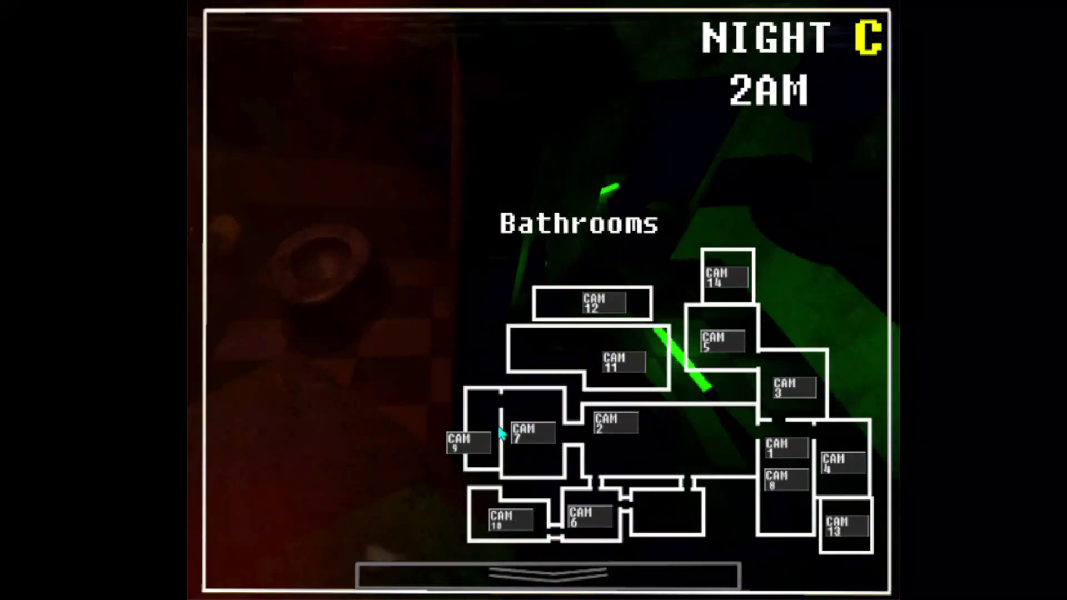
click(519, 443)
key(space)
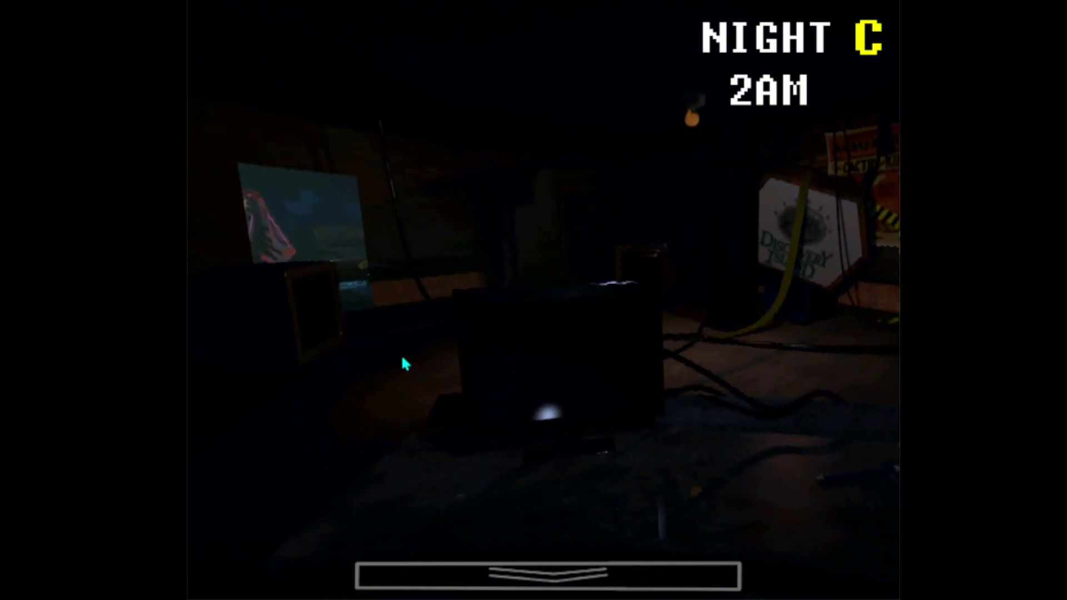
click(816, 563)
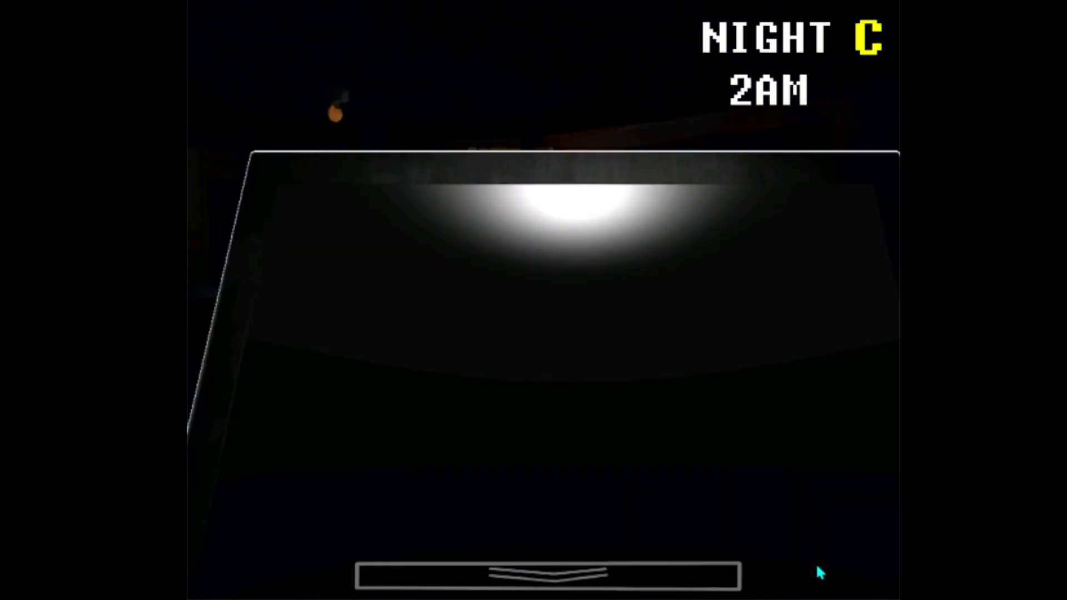
click(794, 392)
click(788, 451)
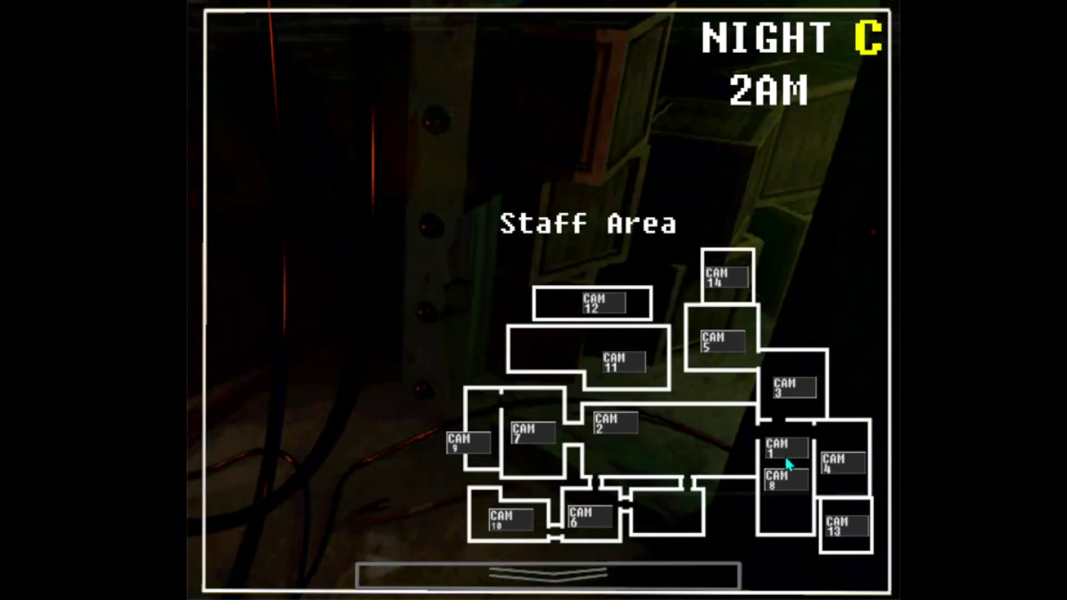
click(785, 479)
click(617, 360)
click(547, 575)
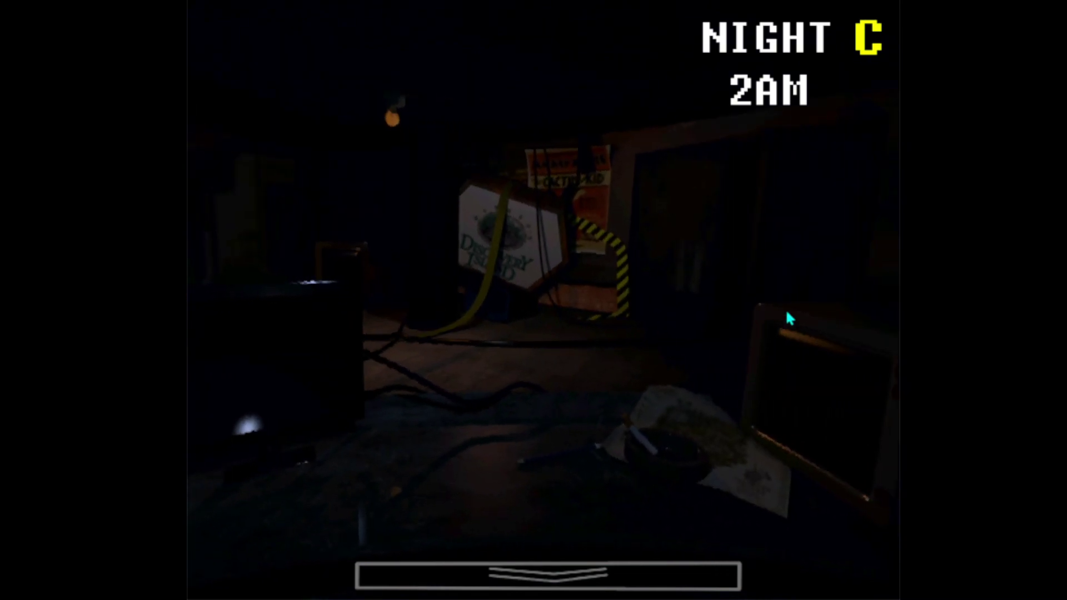
Step: Hide under the desk, then check Stairway, Depths, Broadcasting, Character Prep 1, Staff Area and Break Room cameras
key(space)
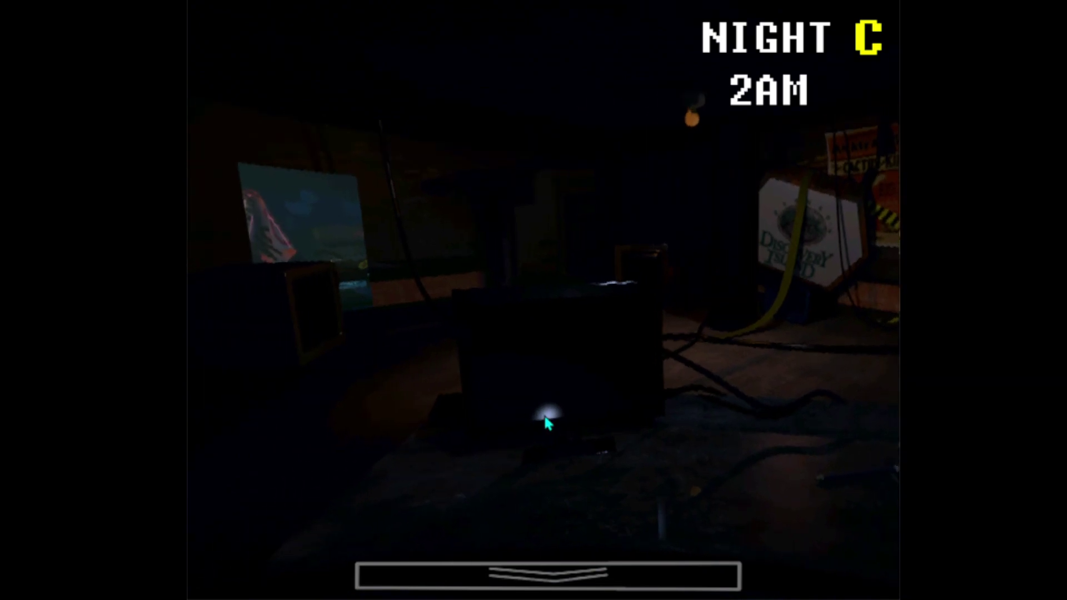
mouse_move(548, 576)
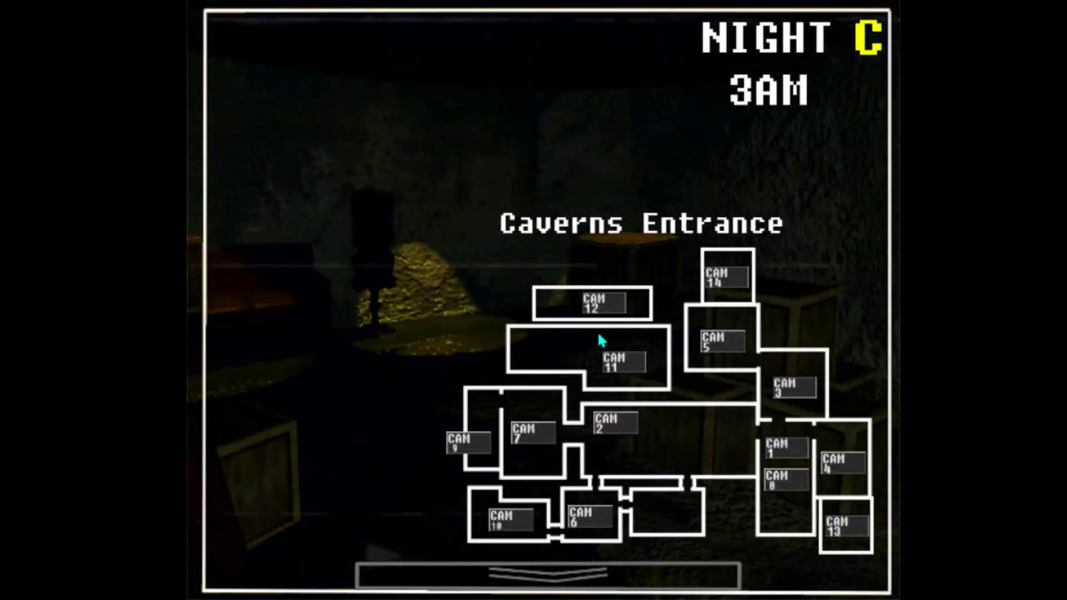
click(598, 305)
click(724, 271)
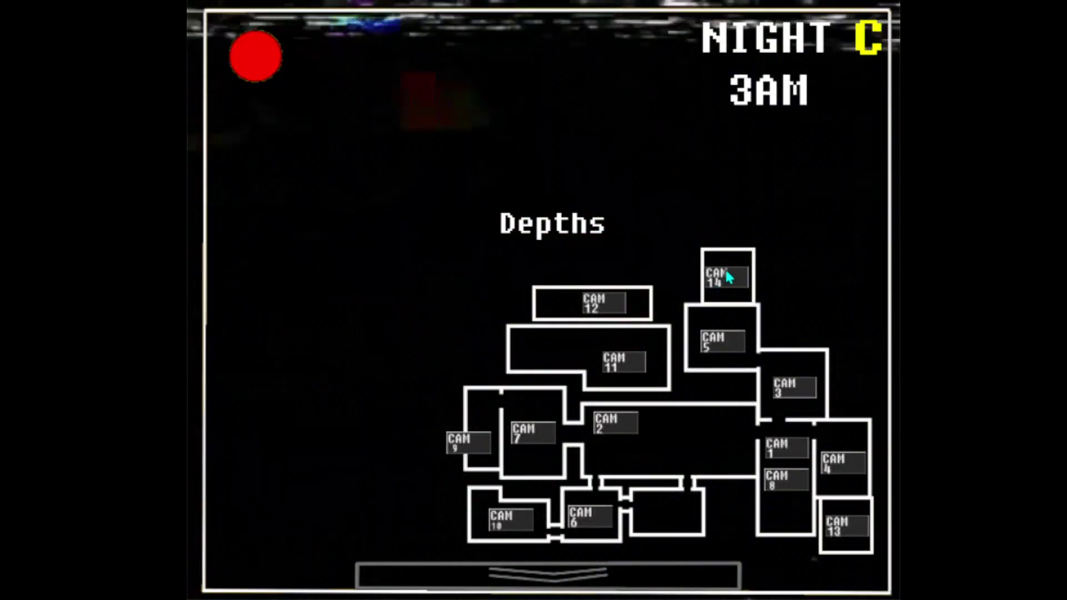
click(733, 329)
click(796, 380)
click(843, 463)
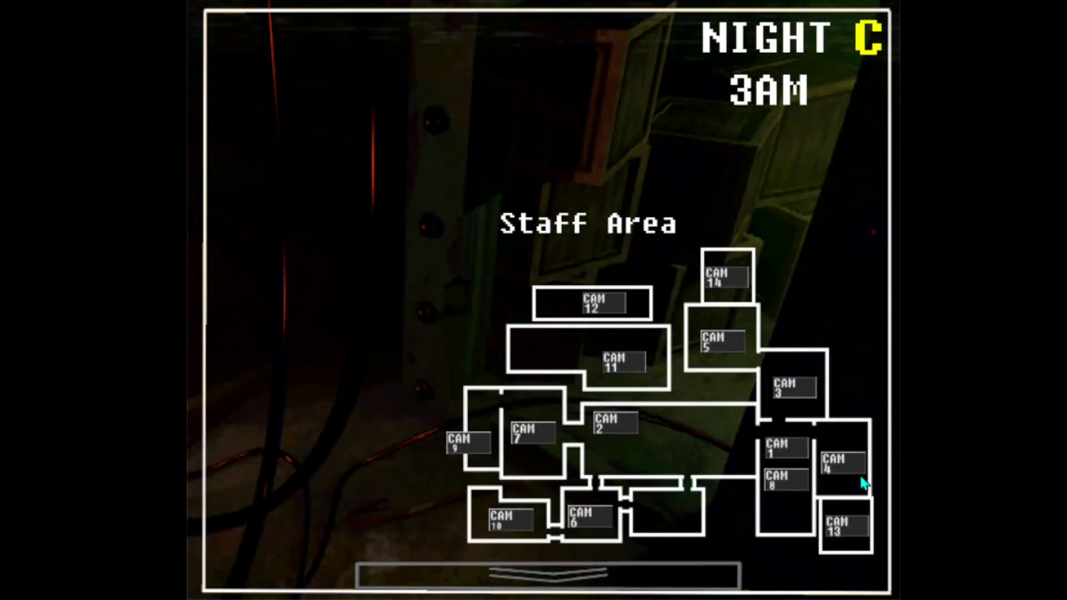
click(846, 524)
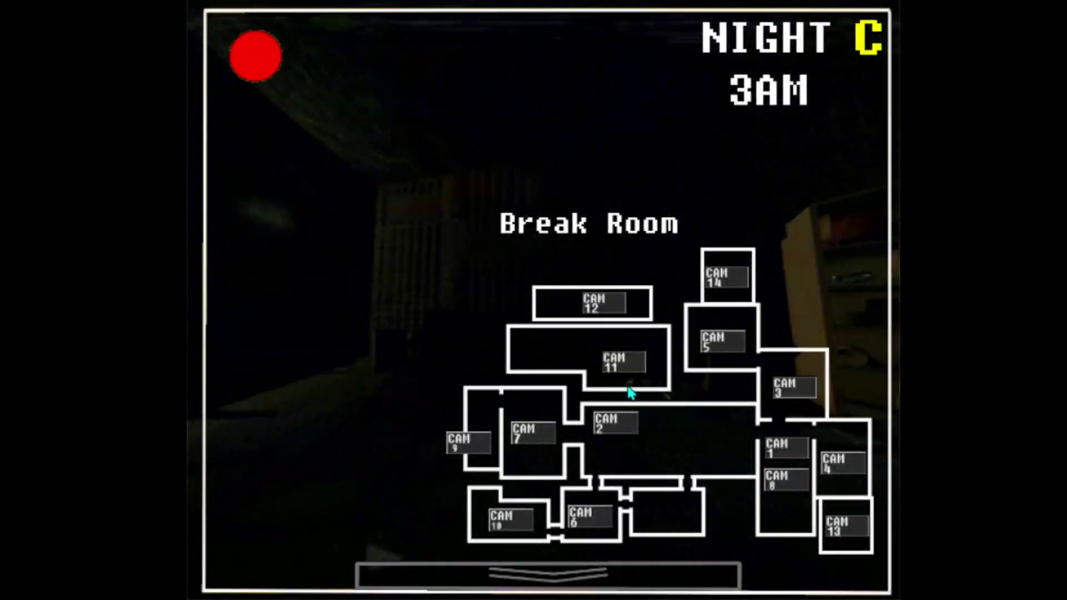
Step: Raise the monitor and check the Caverns Entrance and Janitor's Closet cameras
click(622, 350)
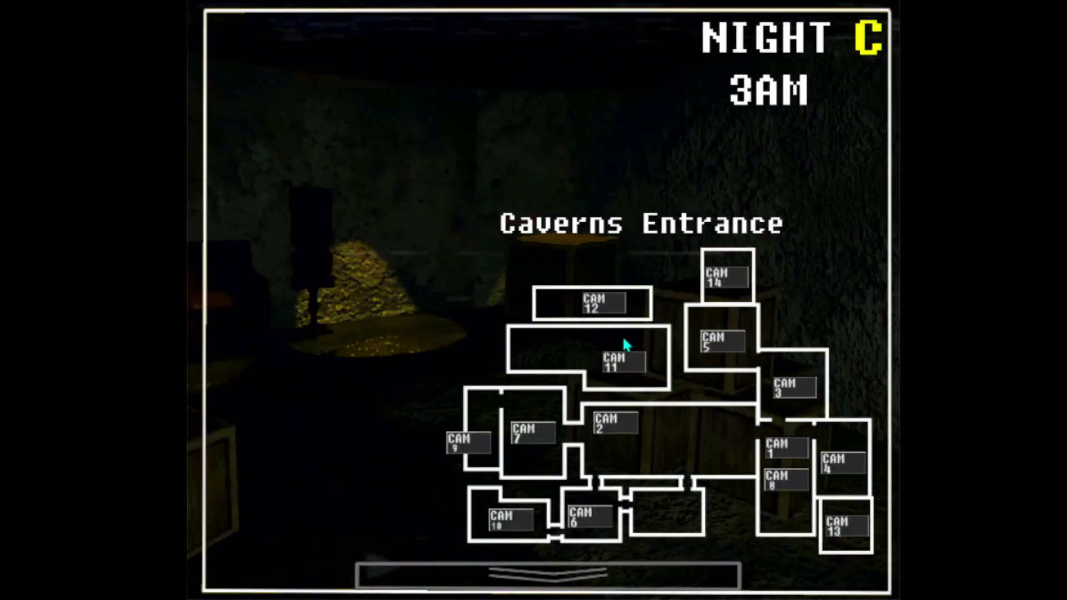
click(531, 417)
click(458, 443)
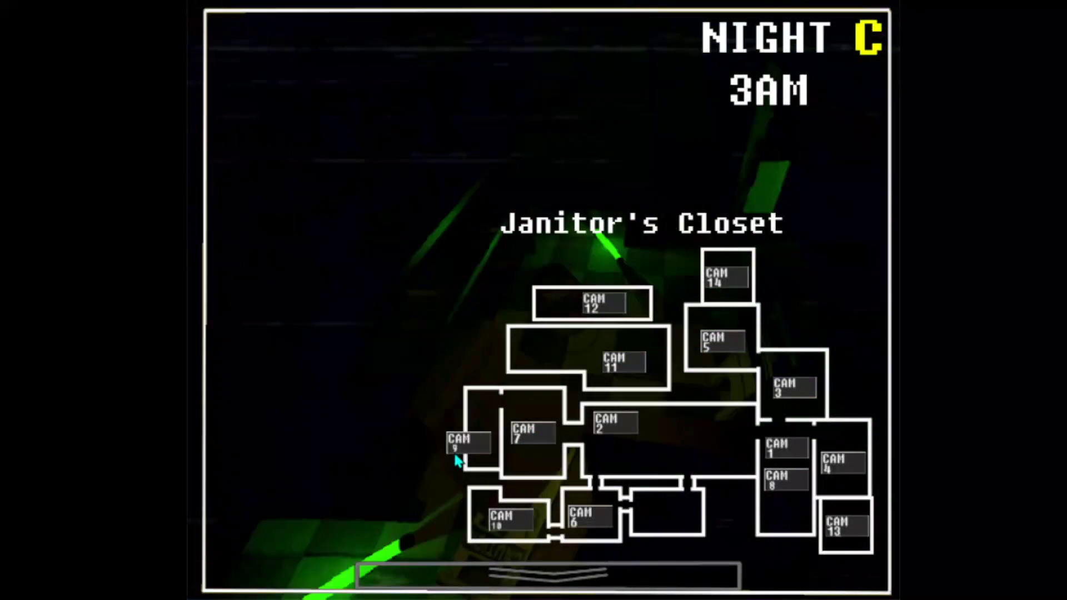
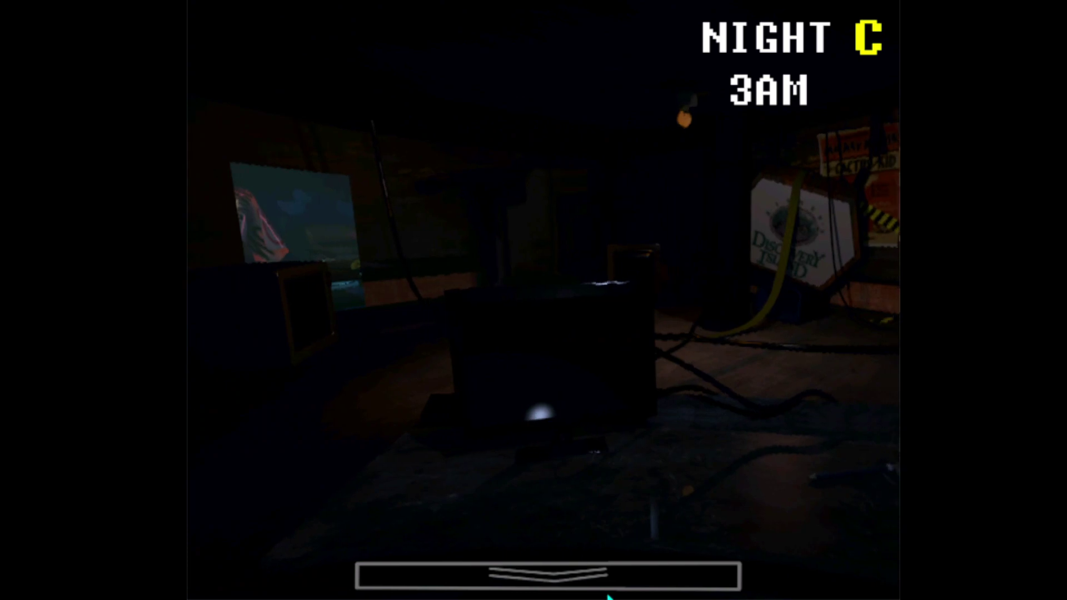
Step: Check the Stairway, Caverns Entrance, Broadcasting Room, Character Prep and Staff Area cameras
click(540, 412)
click(606, 317)
click(618, 363)
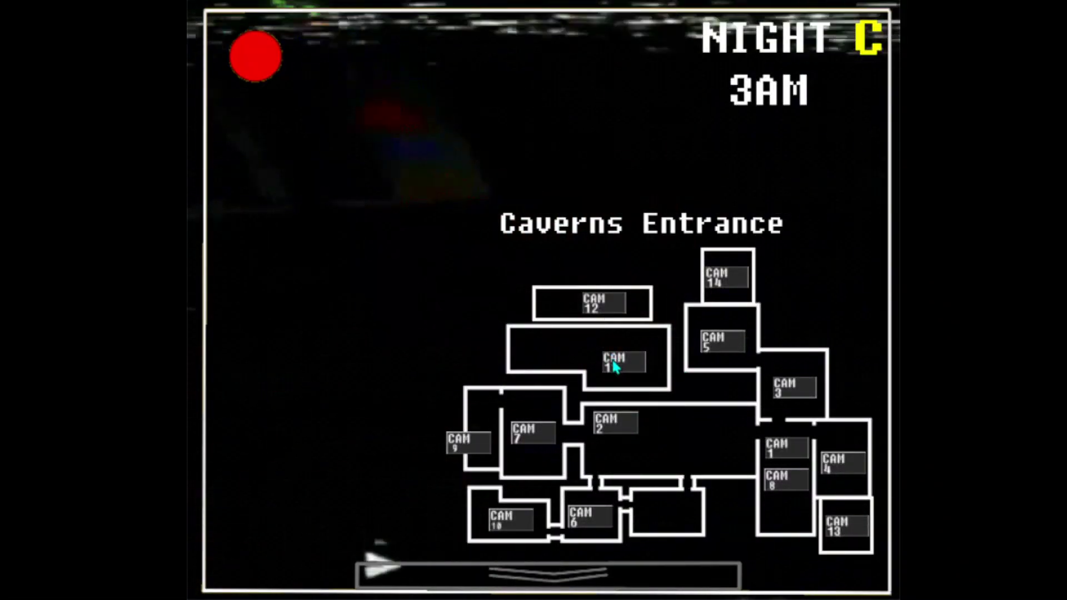
click(726, 340)
click(794, 388)
click(783, 476)
click(781, 447)
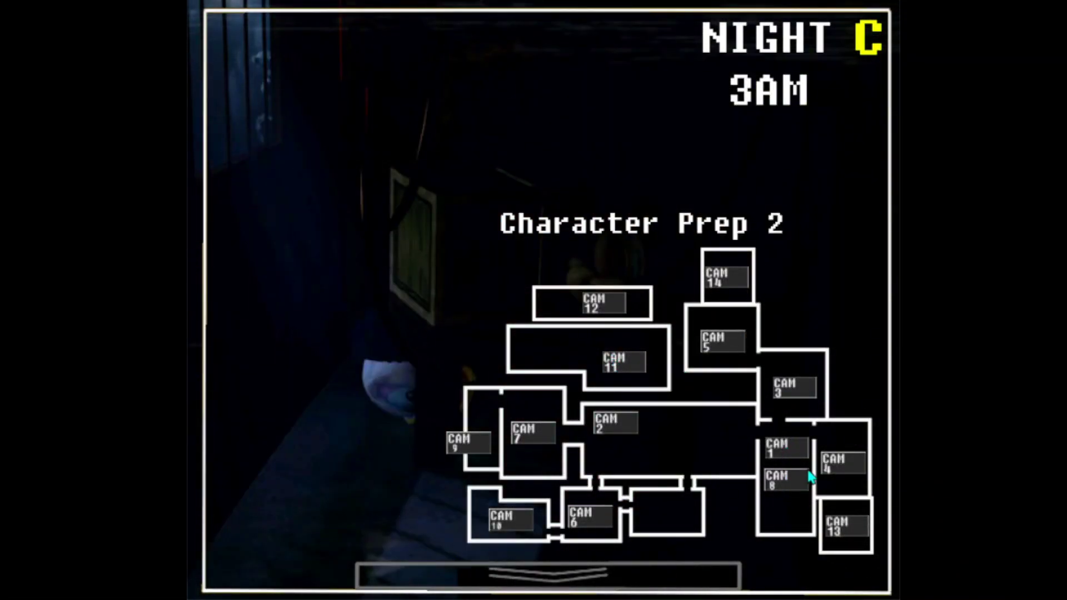
click(783, 477)
click(615, 550)
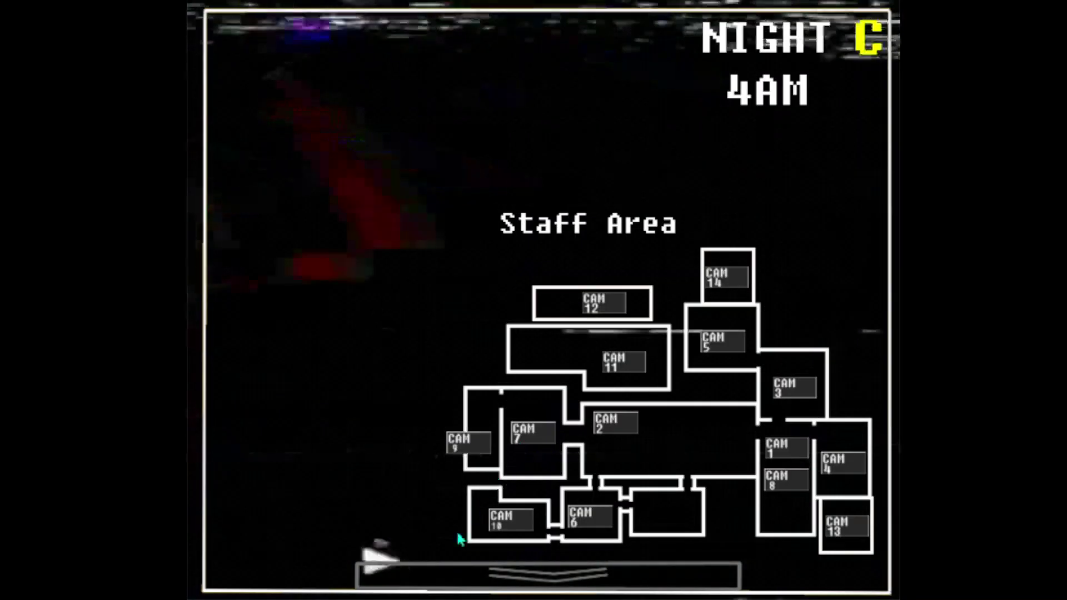
click(405, 558)
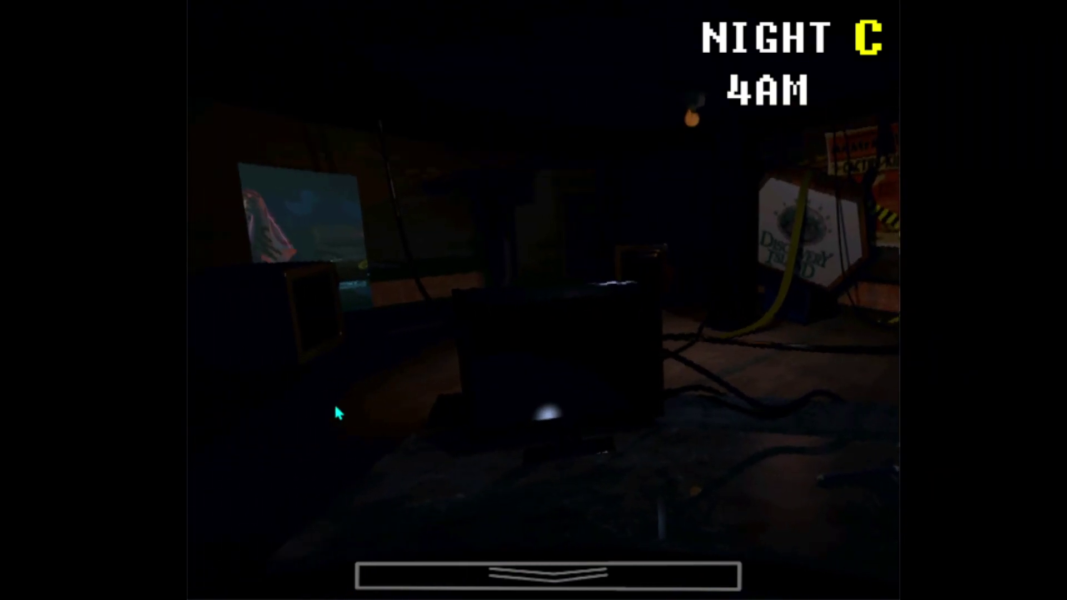
Step: Check the Character Prep 2, Storage Room, Character Prep 1 and Bathrooms cameras, then lower the monitor
click(546, 575)
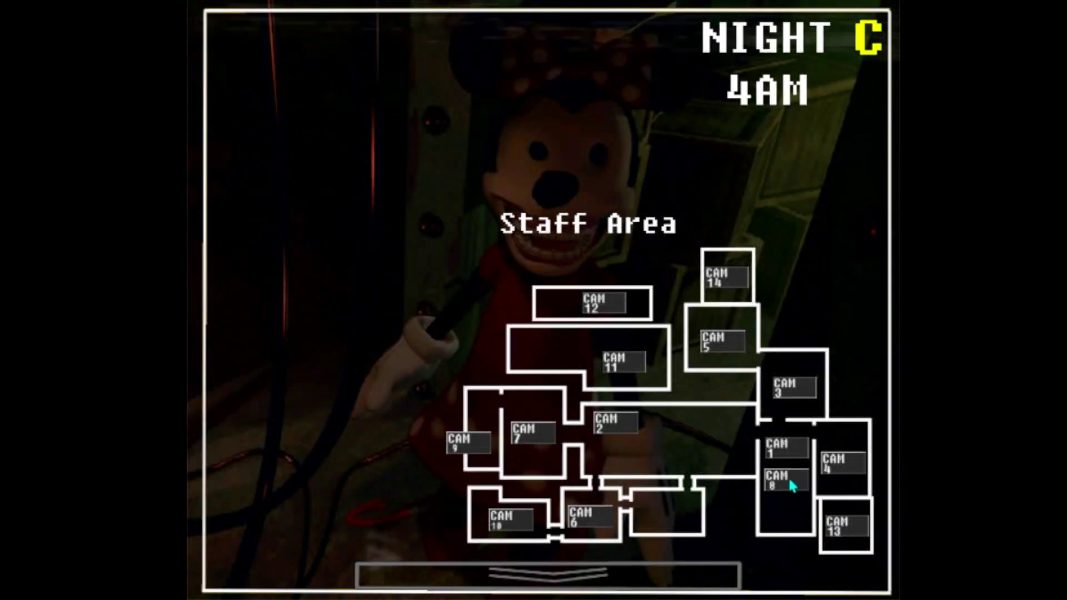
click(838, 463)
click(780, 448)
click(784, 388)
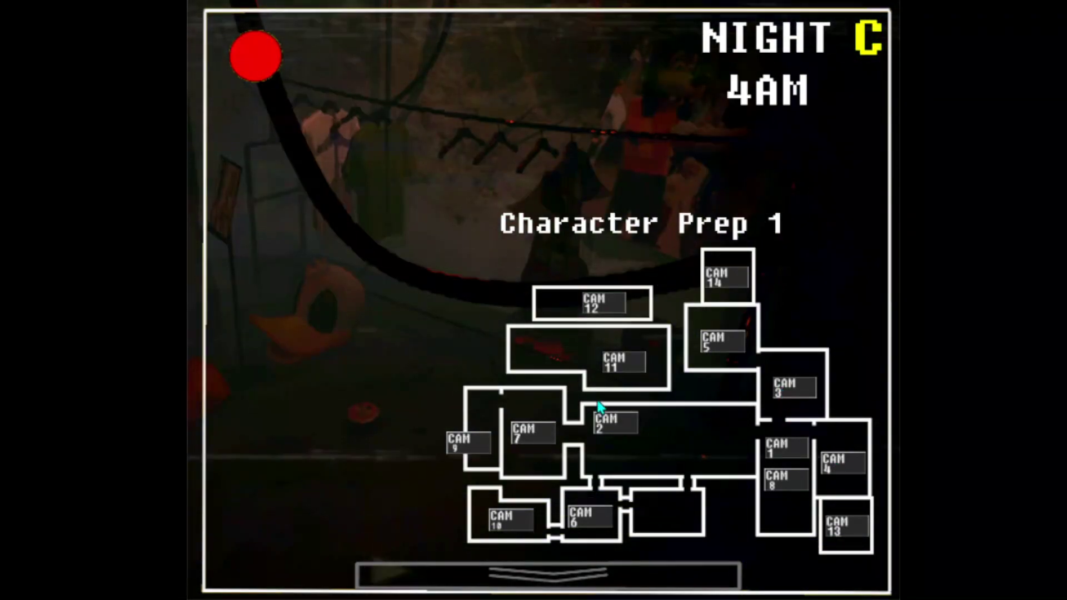
click(522, 434)
click(546, 576)
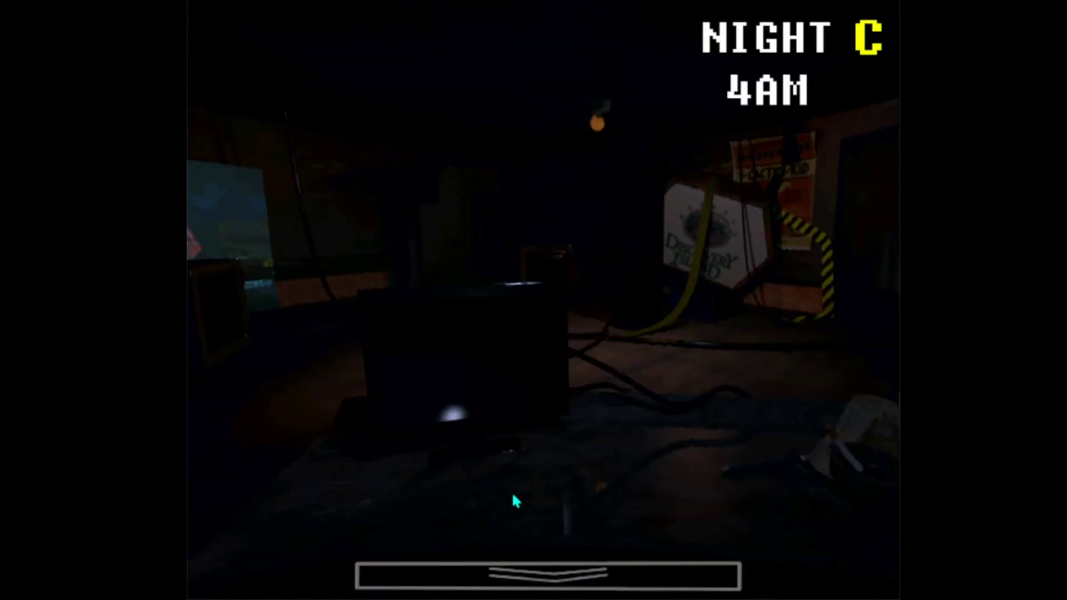
Step: Check the Lounge and Meat Freezer cameras, then lower the monitor to watch the office
click(546, 575)
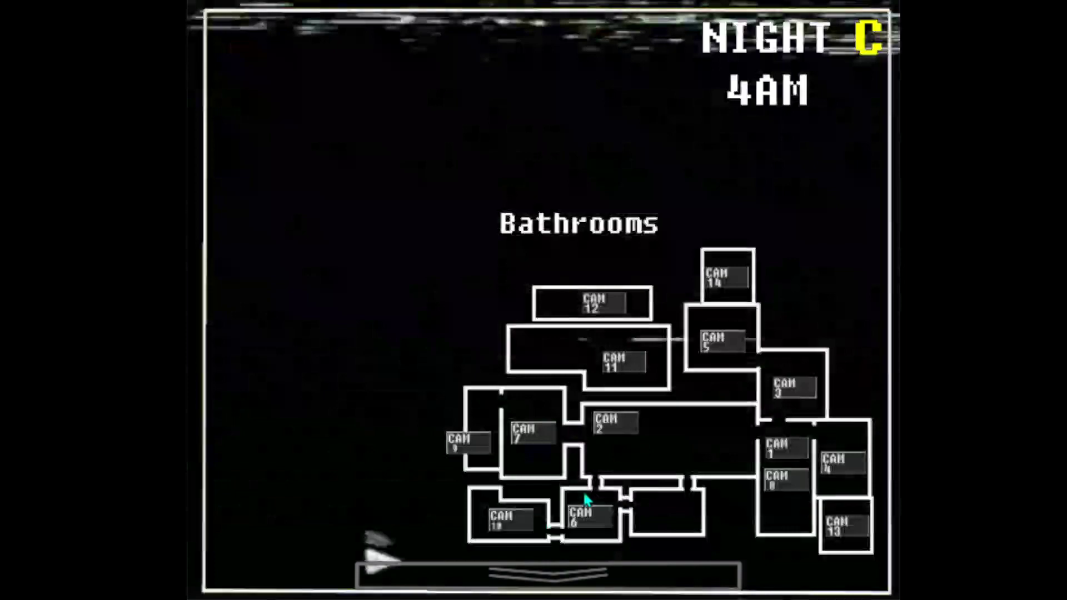
click(583, 517)
click(632, 424)
click(547, 575)
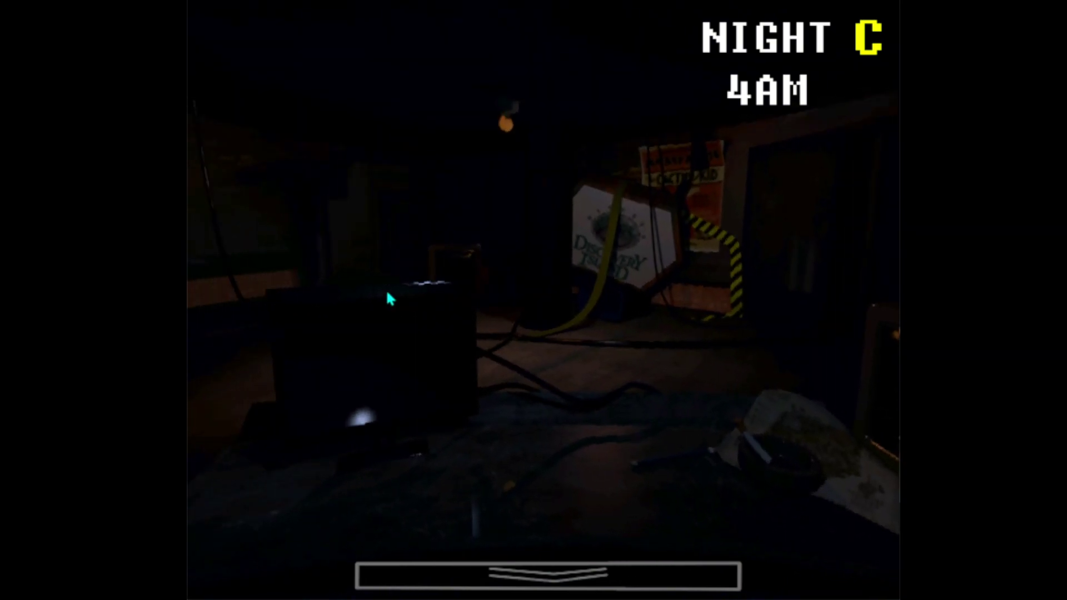
key(space)
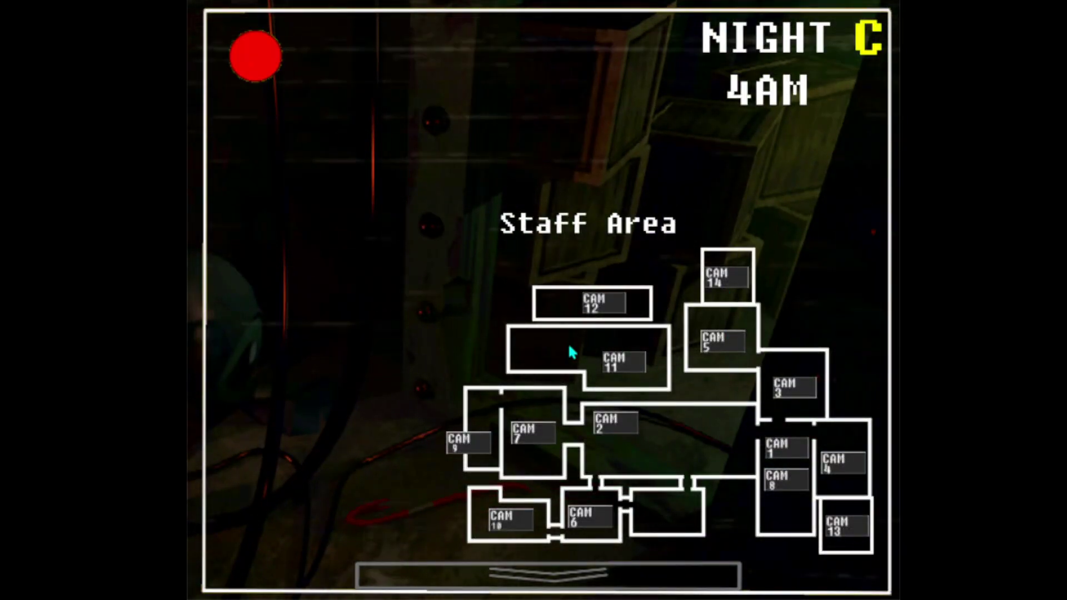
key(space)
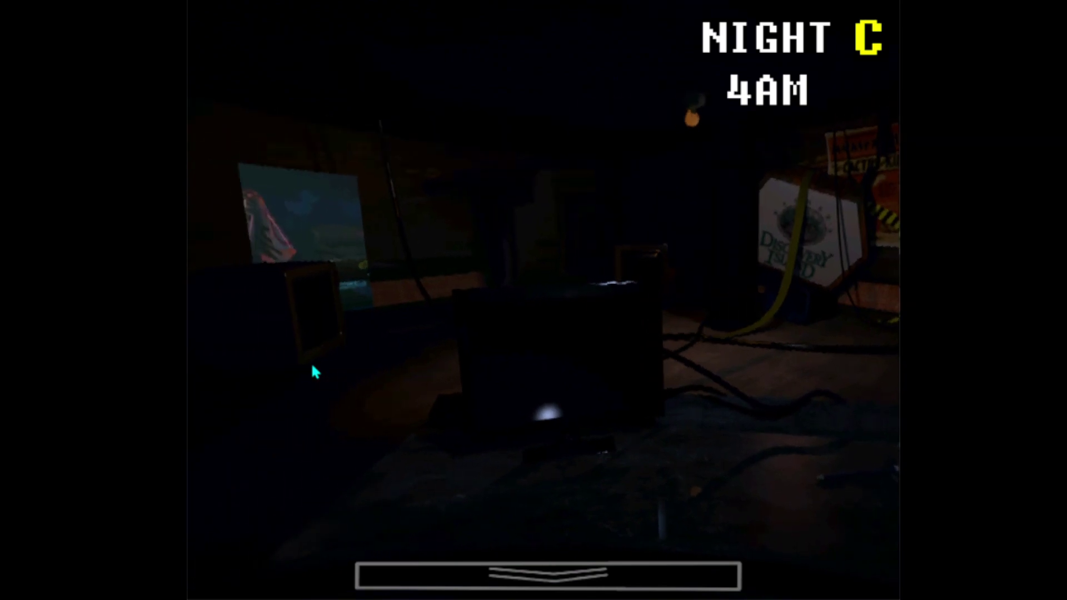
Step: Check the Meat Freezer, Bathrooms and Lounge cameras, watch the office, then raise the monitor again
click(509, 574)
click(613, 425)
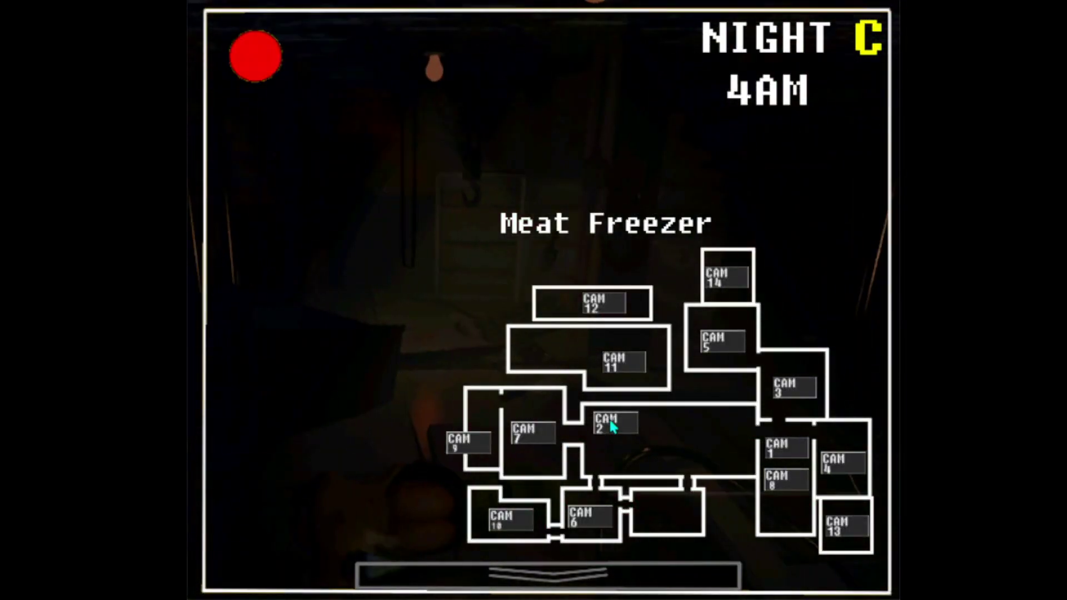
click(526, 434)
click(588, 516)
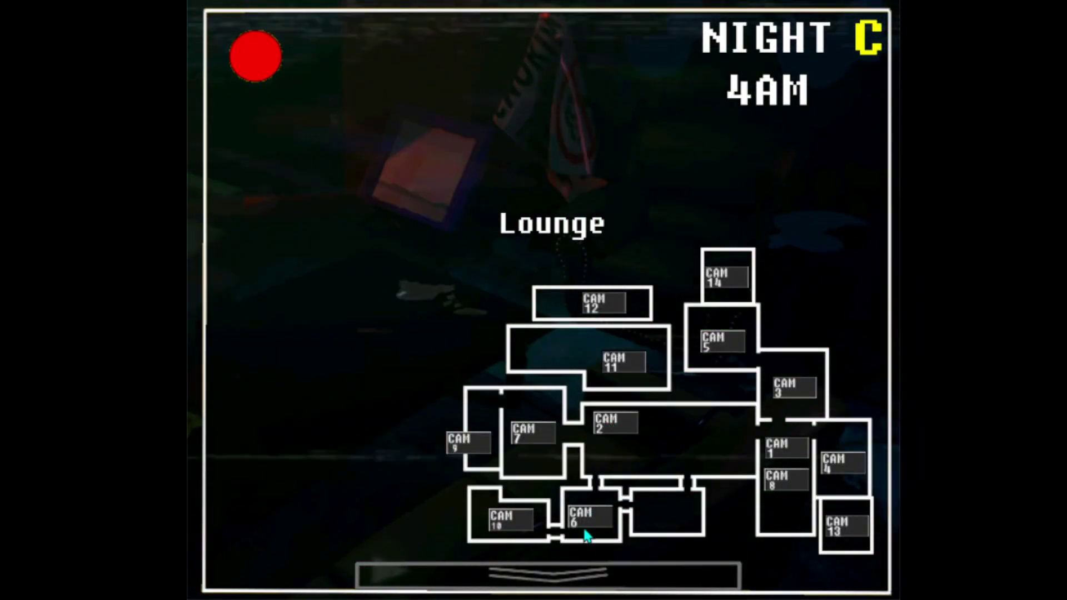
click(546, 573)
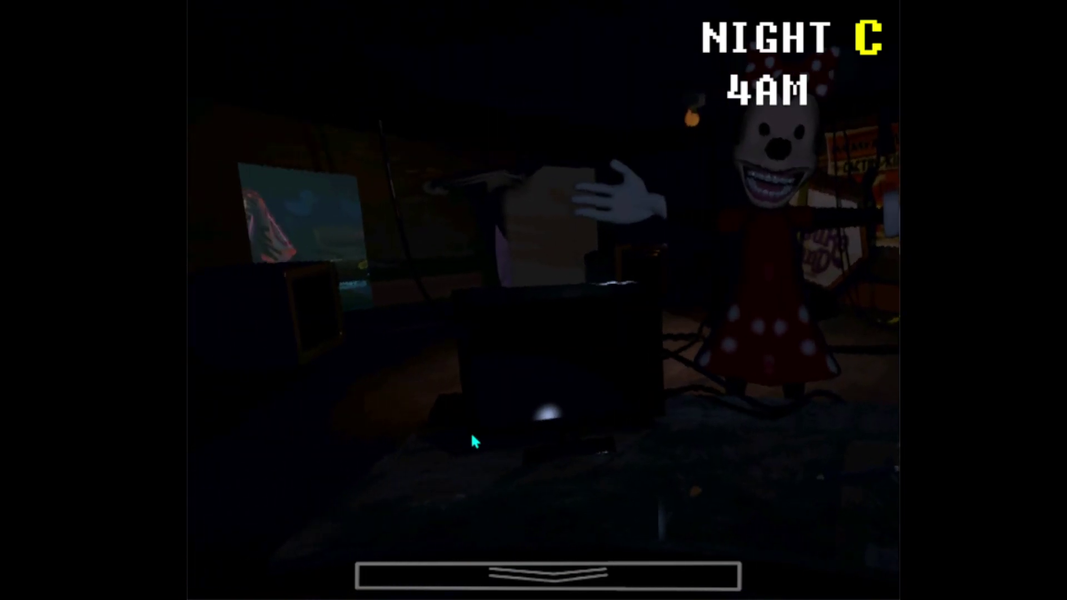
click(571, 563)
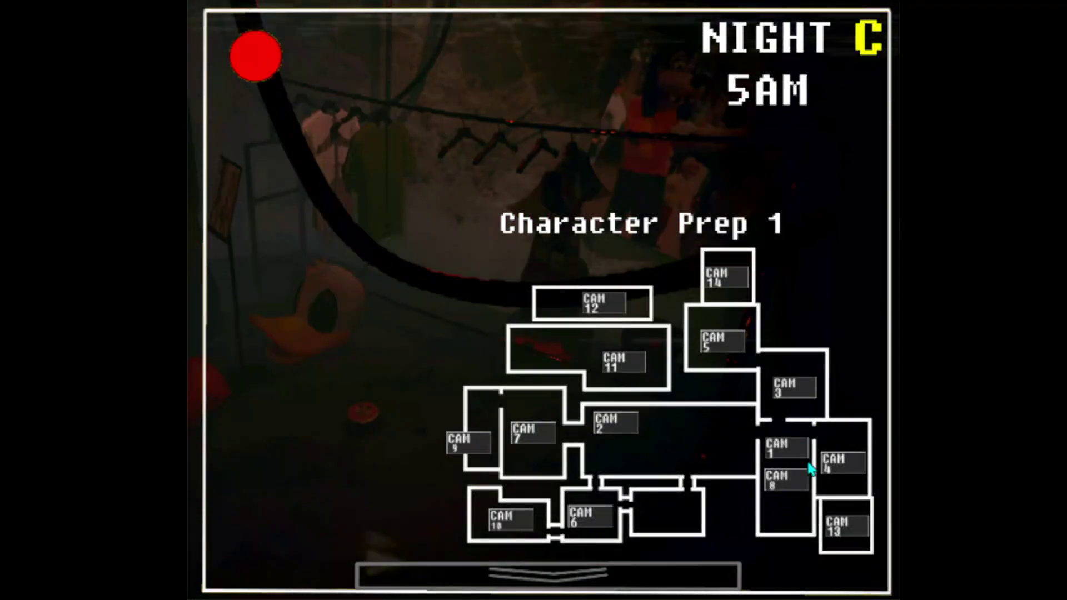
click(784, 476)
click(792, 436)
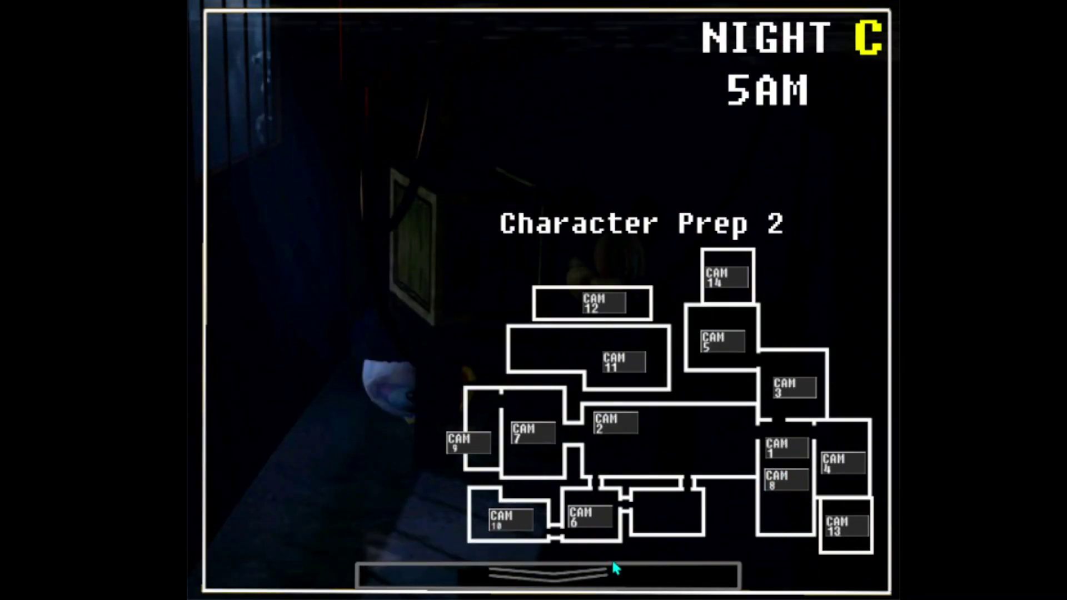
click(611, 570)
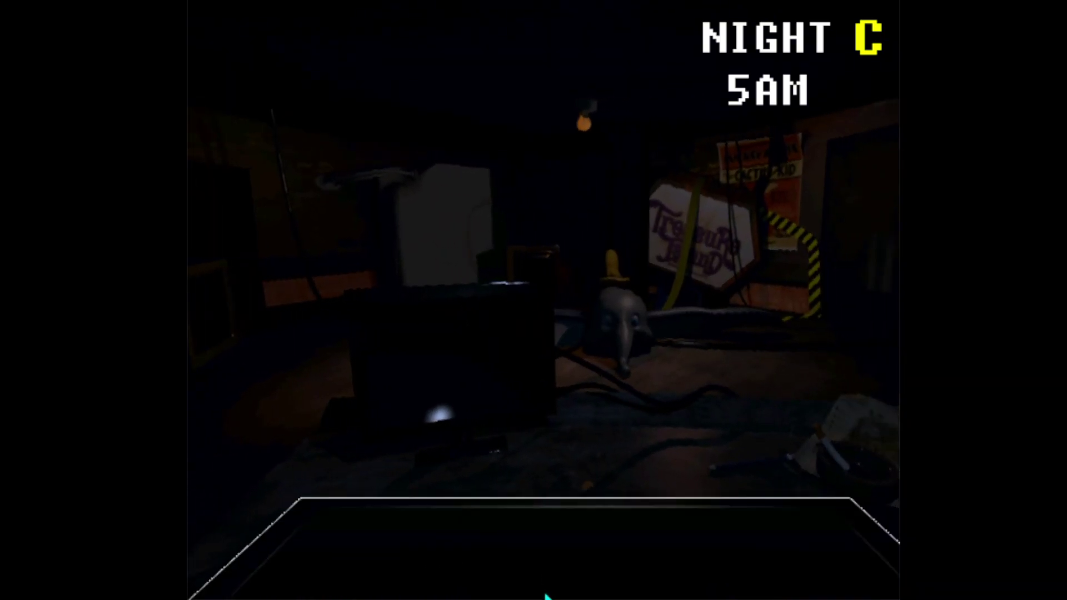
click(545, 595)
click(823, 423)
click(546, 575)
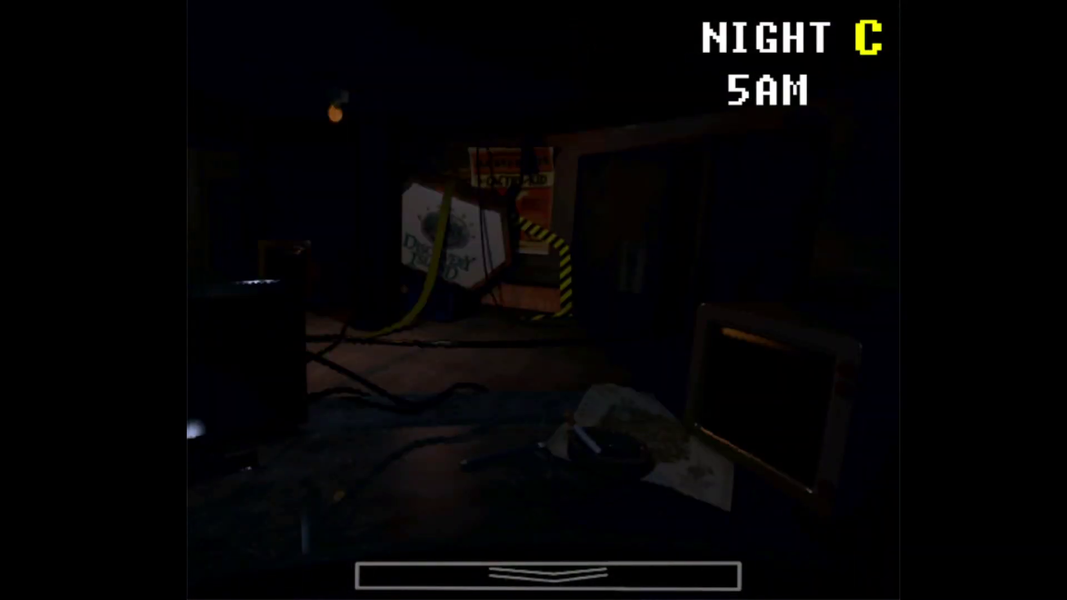